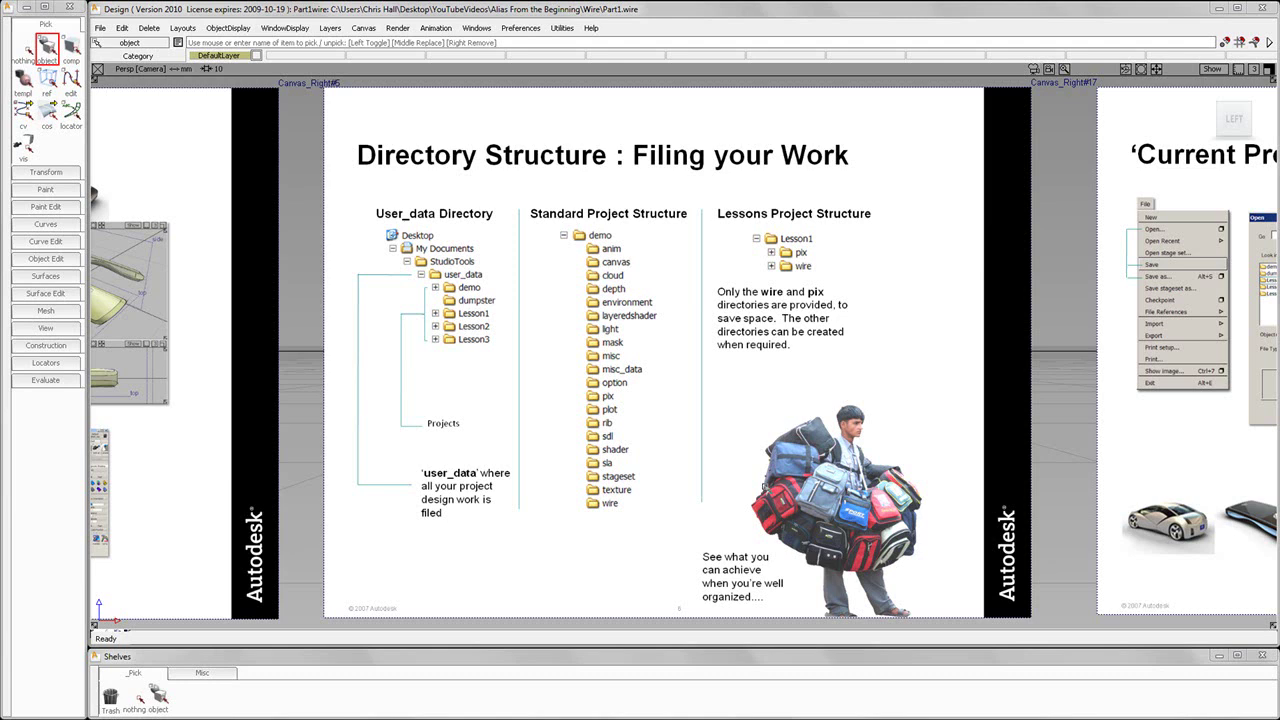
In the Open dialog, browse to Alias From the Beginning and create a new project named new_project
click(100, 28)
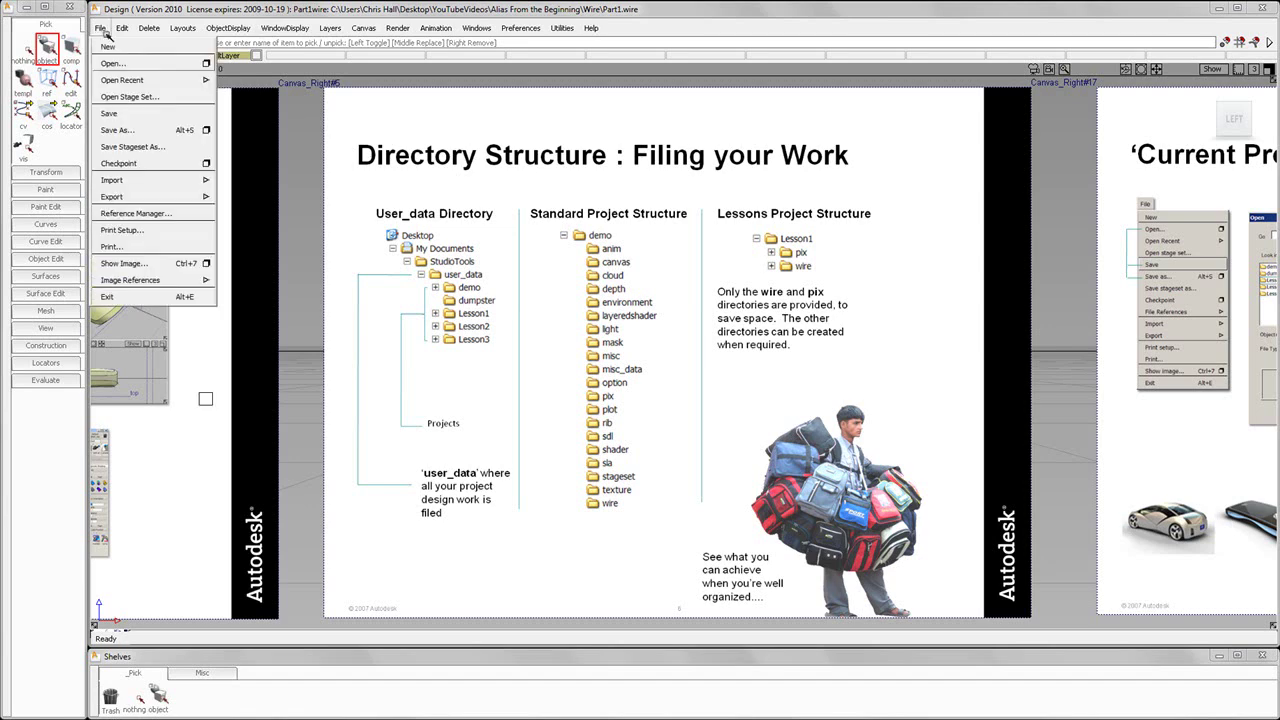
click(110, 63)
drag(322, 52, 576, 149)
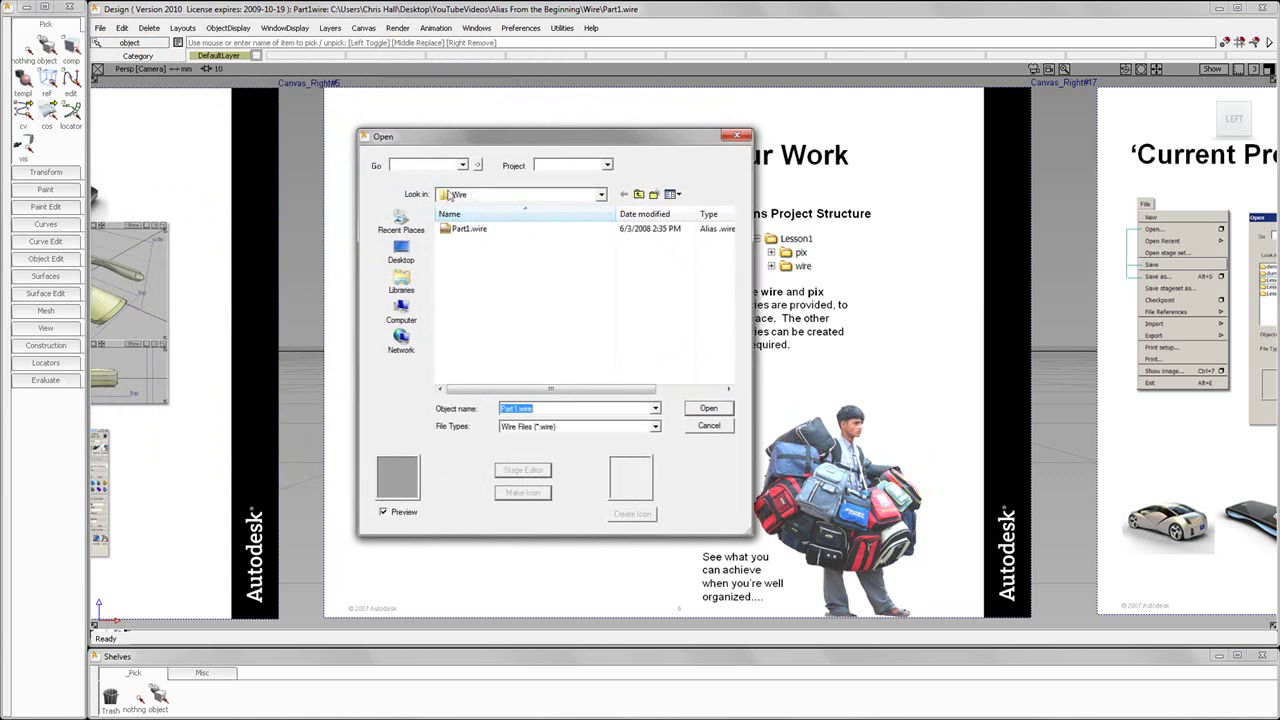
click(601, 194)
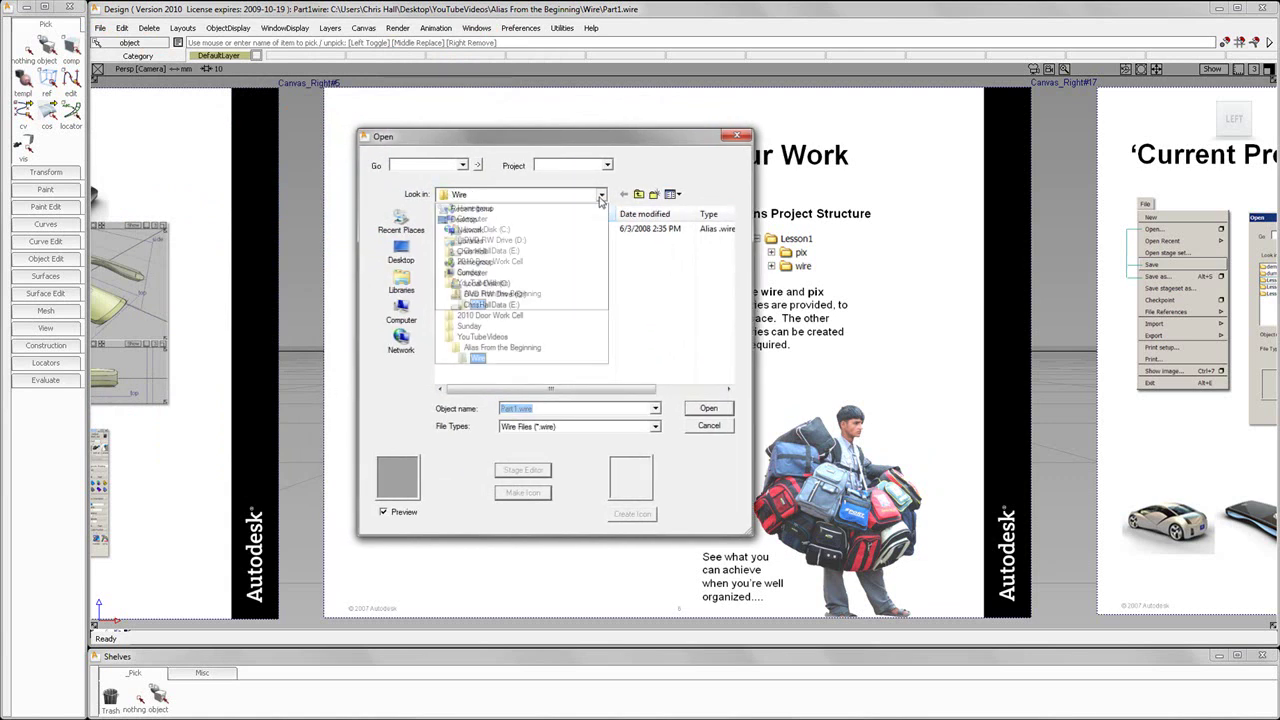
click(500, 347)
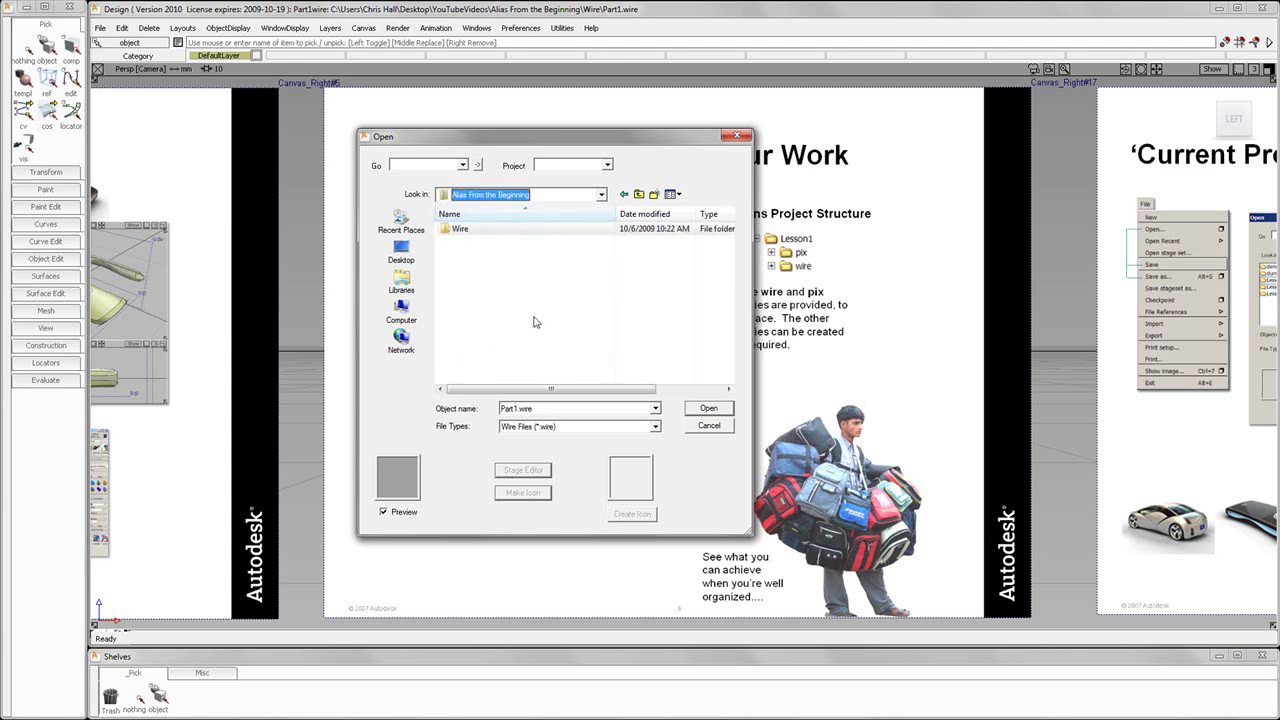
click(607, 165)
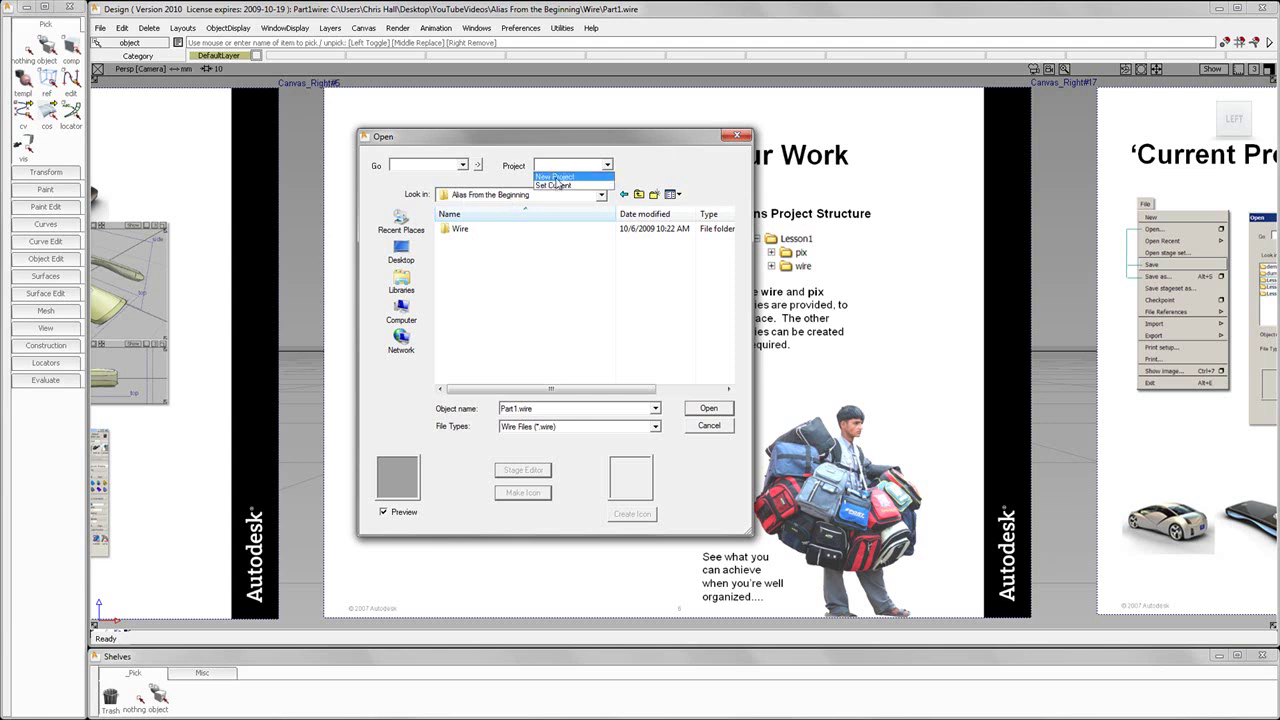
click(560, 180)
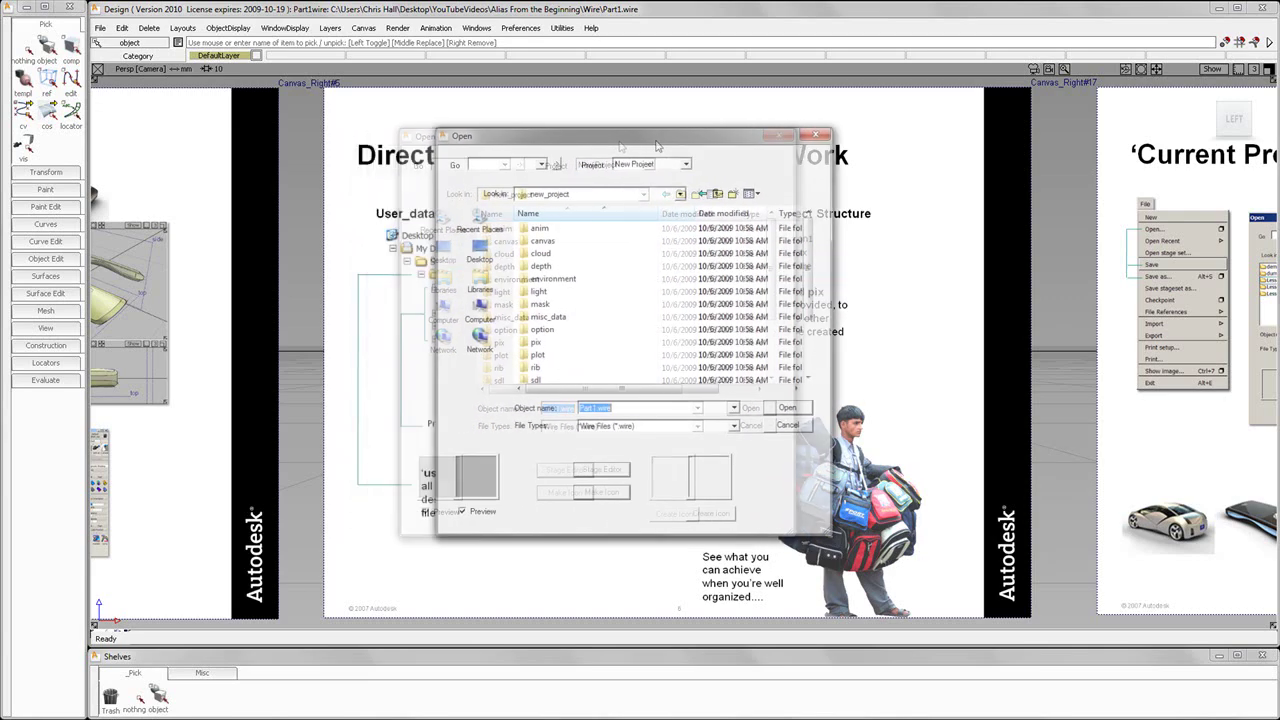
drag(658, 147, 914, 138)
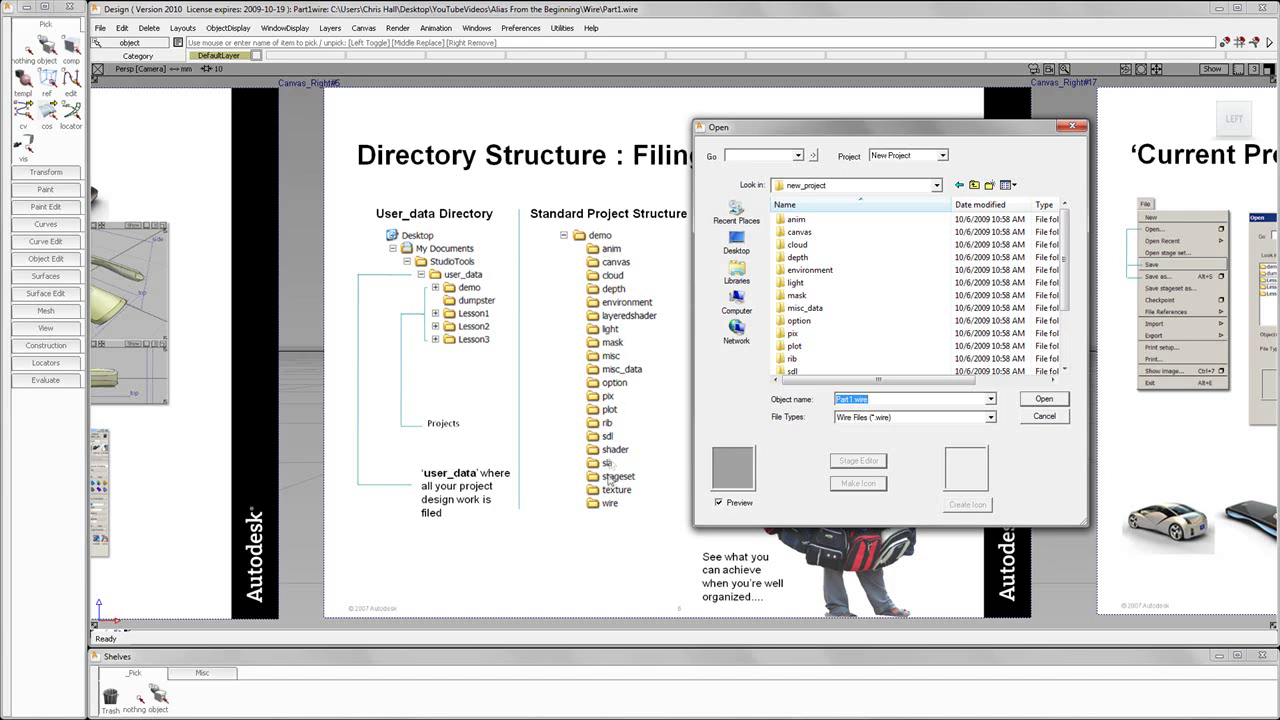
drag(937, 131, 339, 97)
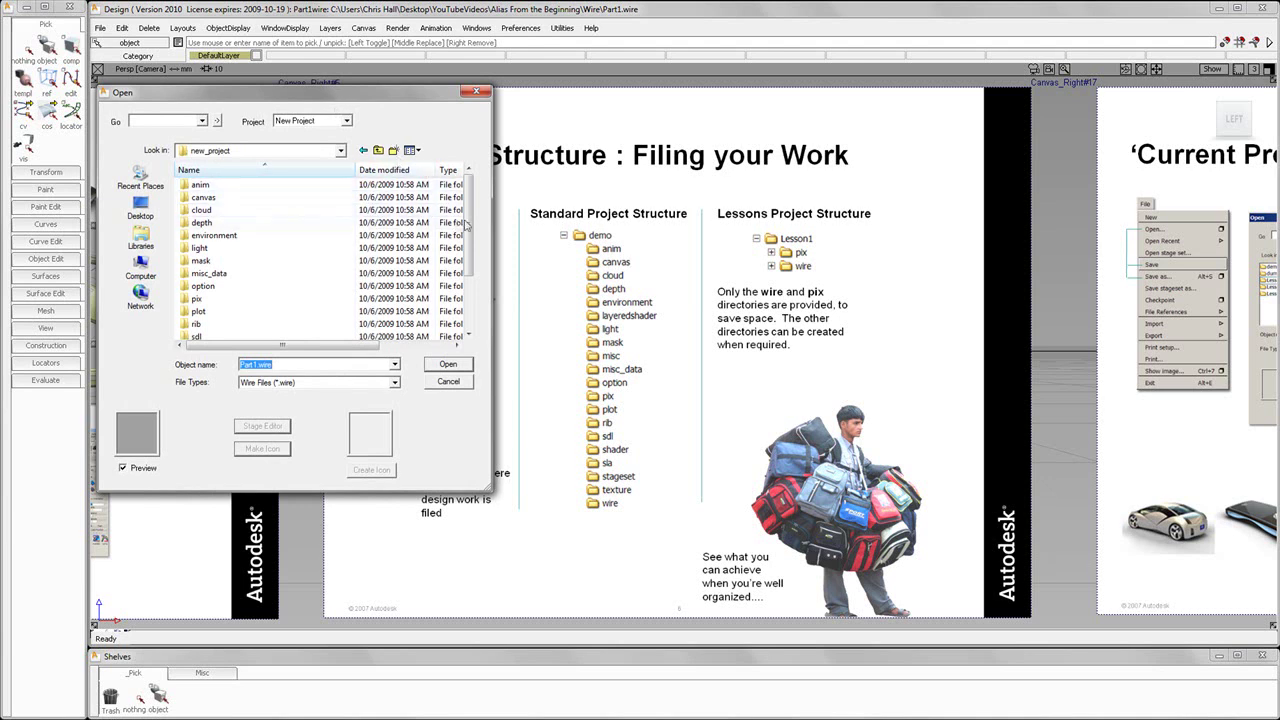
scroll(298, 330, down, 3)
click(204, 326)
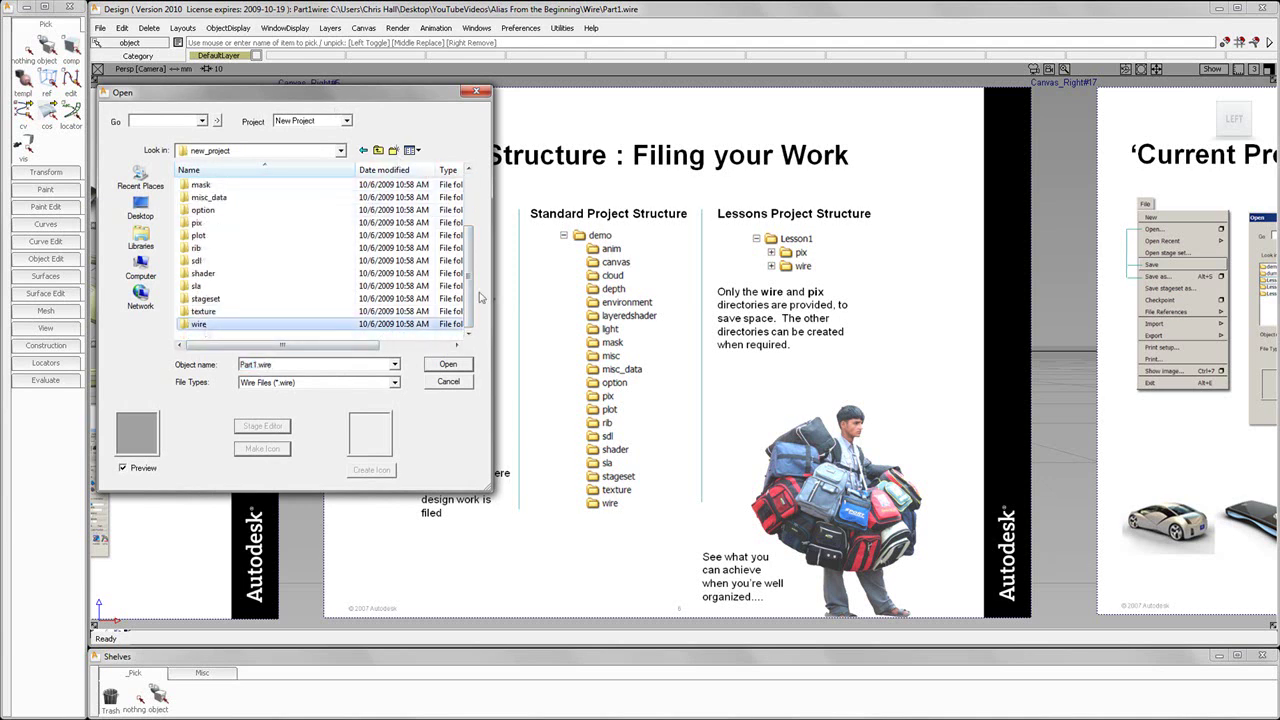
drag(468, 285, 470, 200)
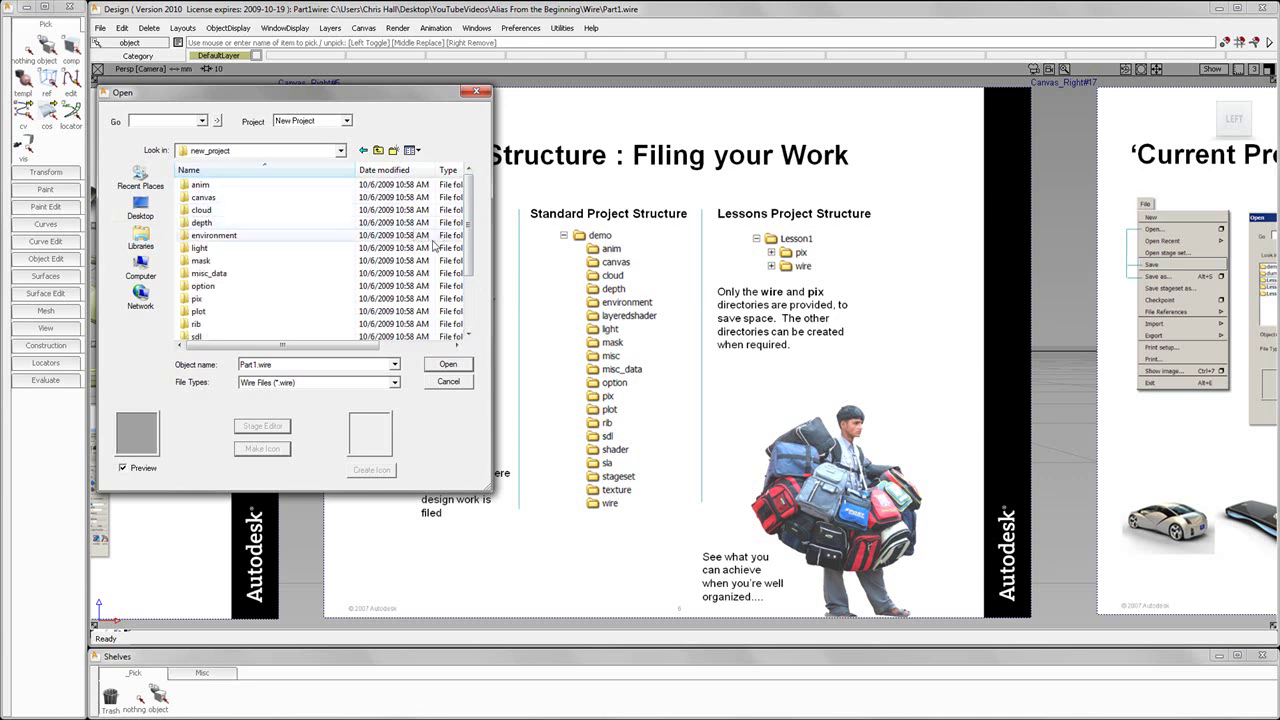
click(240, 298)
drag(467, 232, 470, 205)
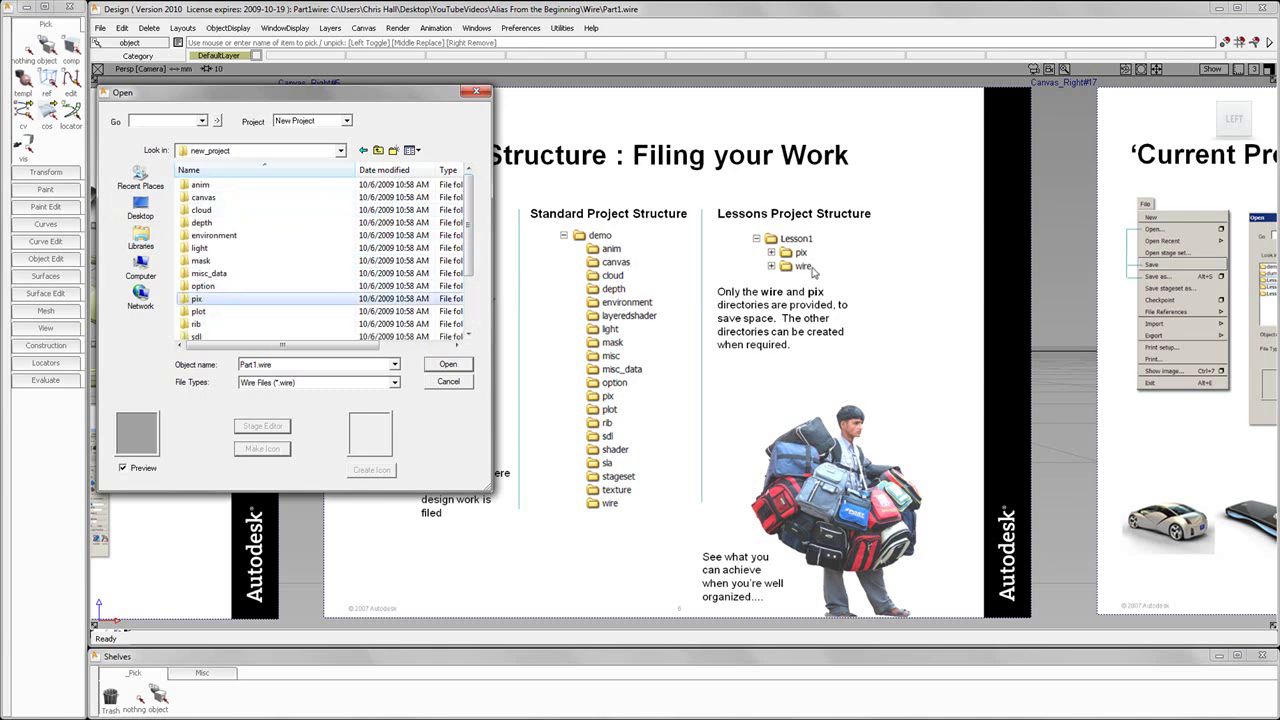
click(202, 122)
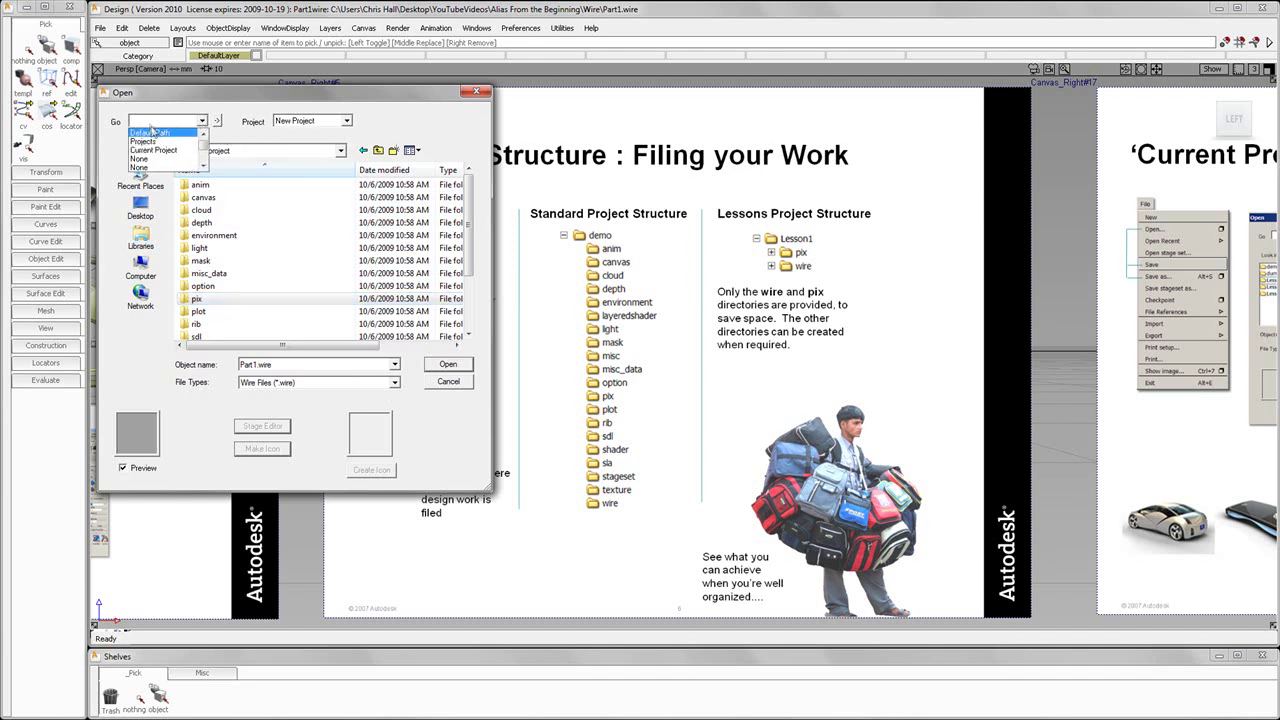
Rename the new_project folder in user_data to 'FromTheBeginning'
click(145, 141)
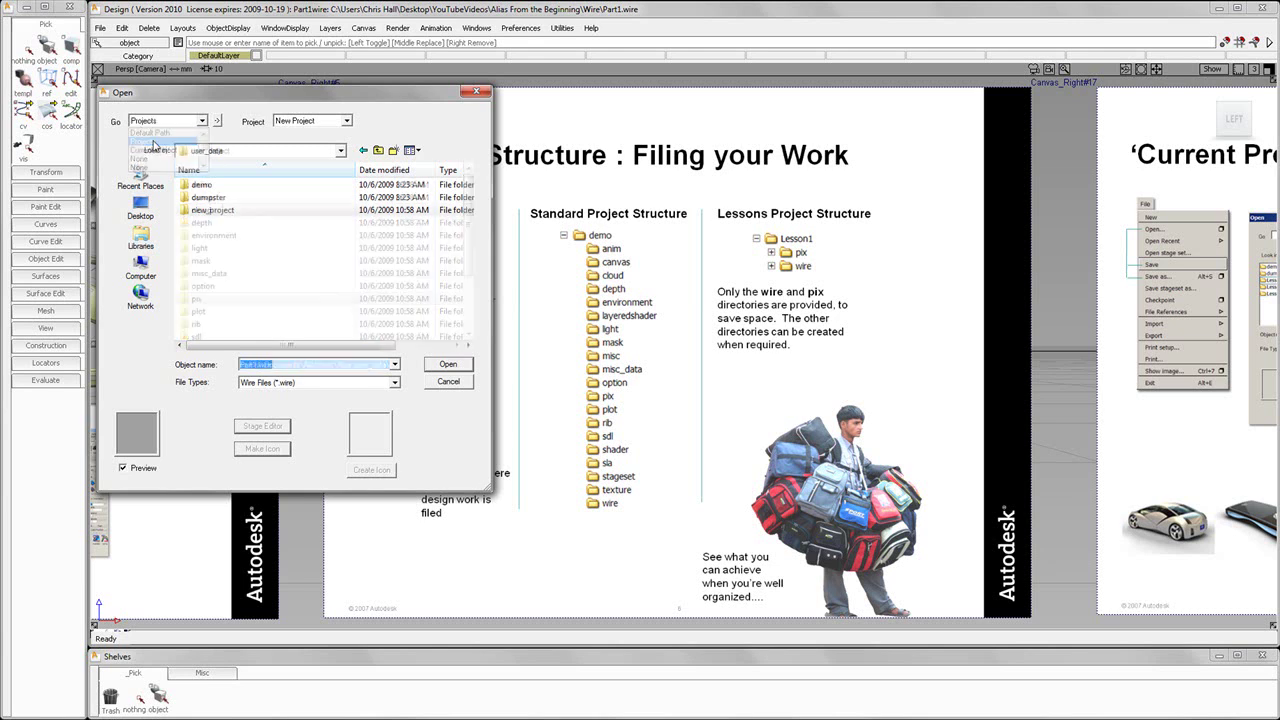
click(210, 211)
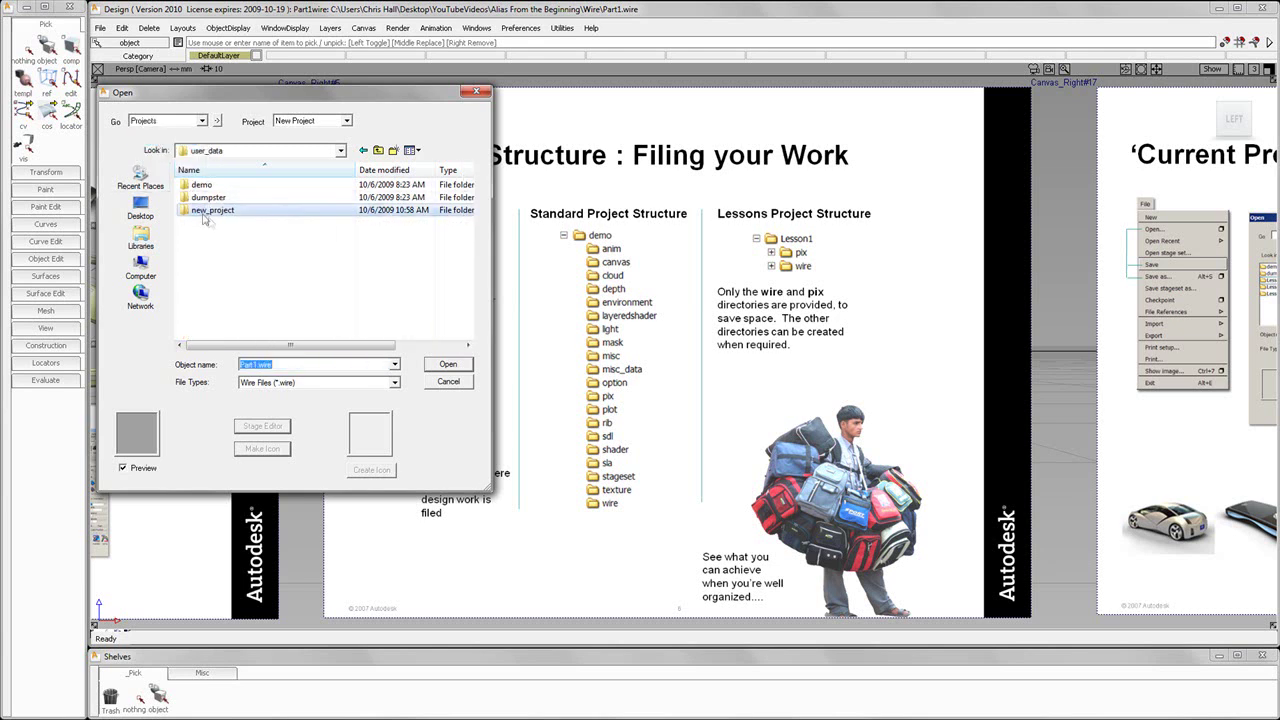
click(341, 150)
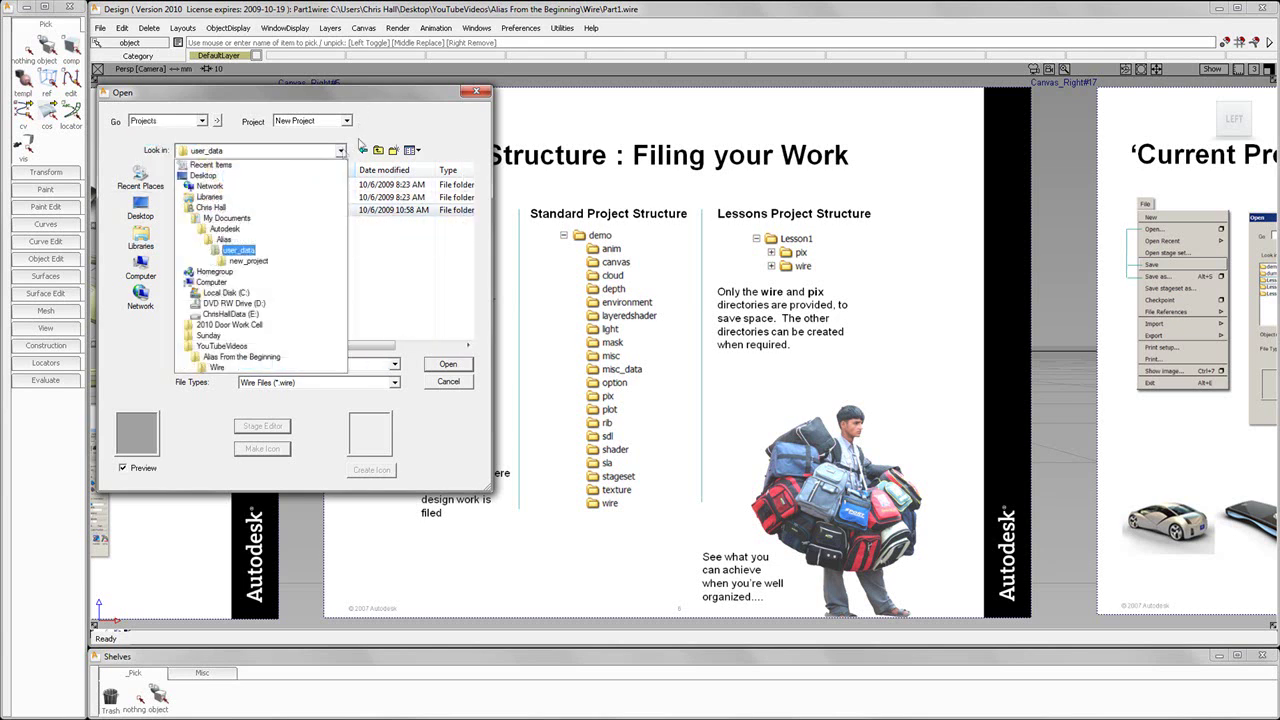
click(238, 250)
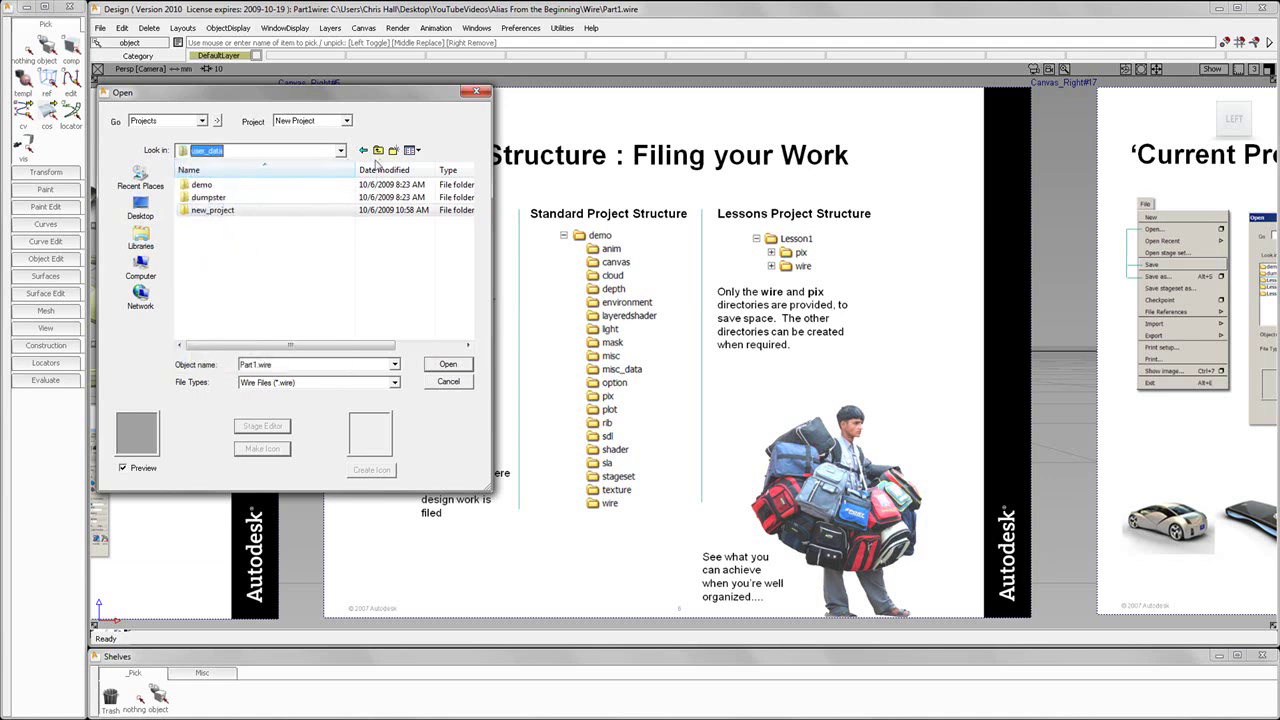
click(212, 216)
click(220, 216)
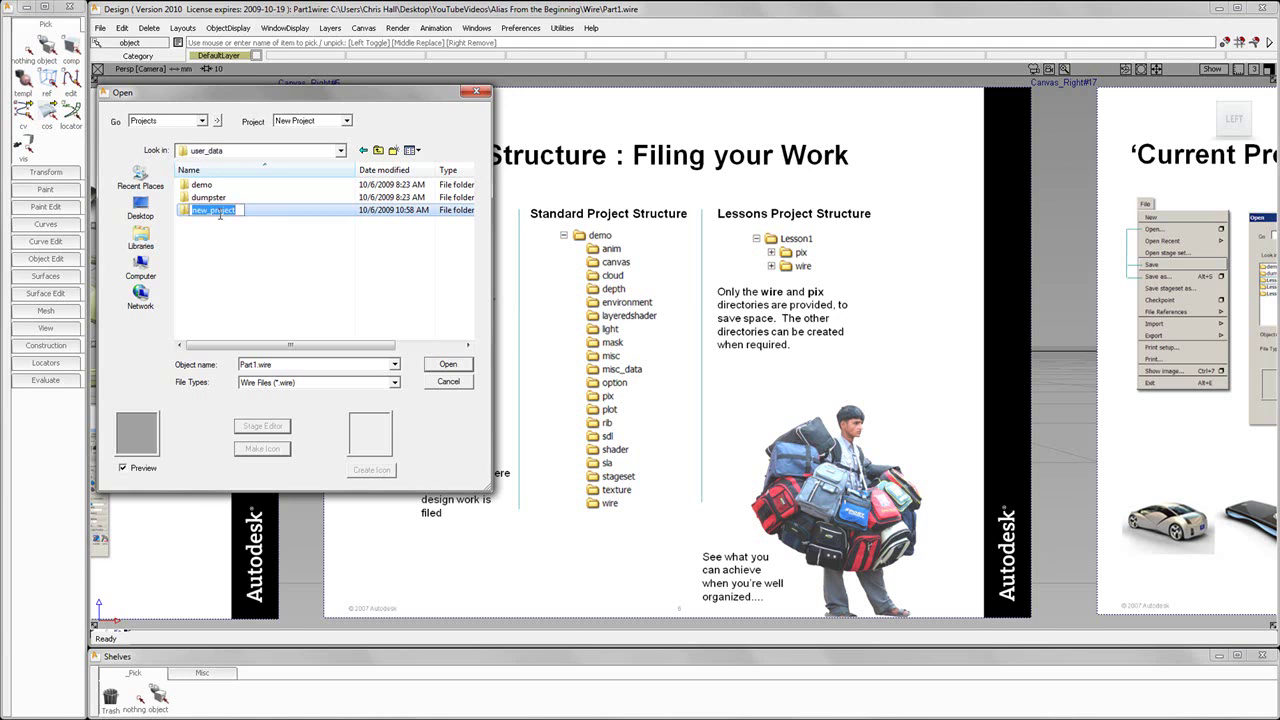
text(FromTheBeginning)
Confirm the FromTheBeginning folder name and open that project folder
click(368, 302)
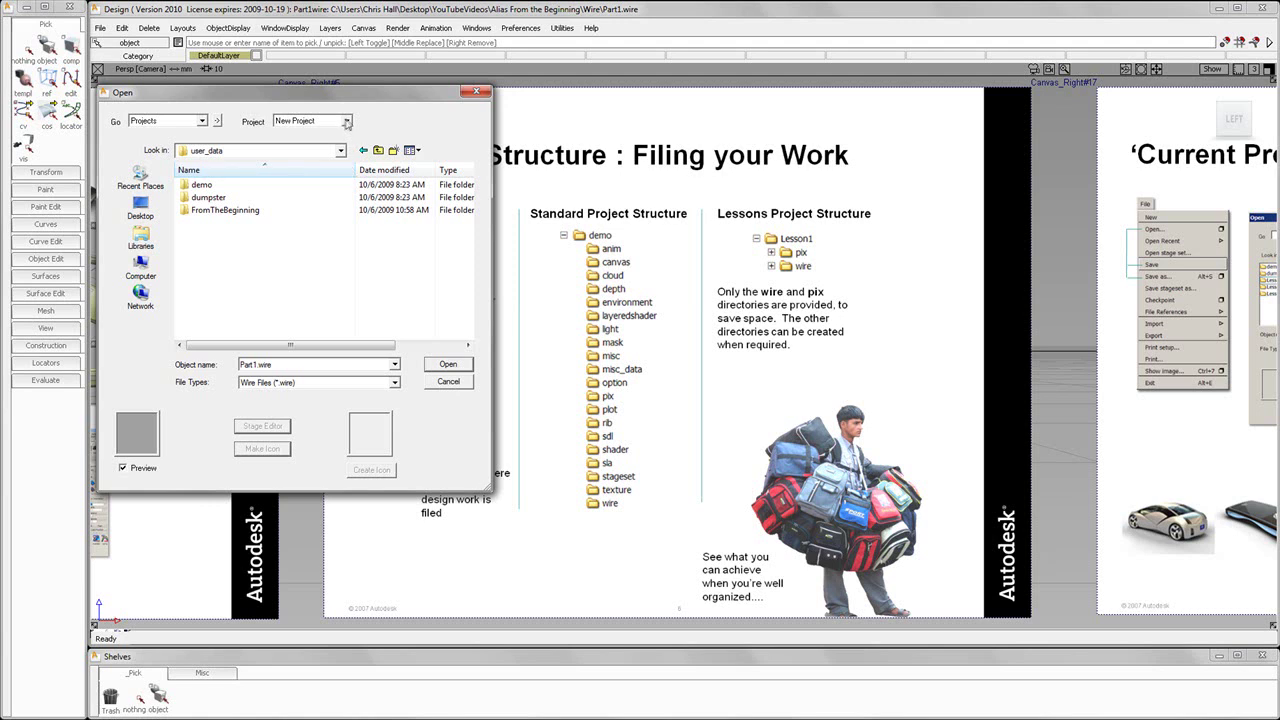
click(346, 121)
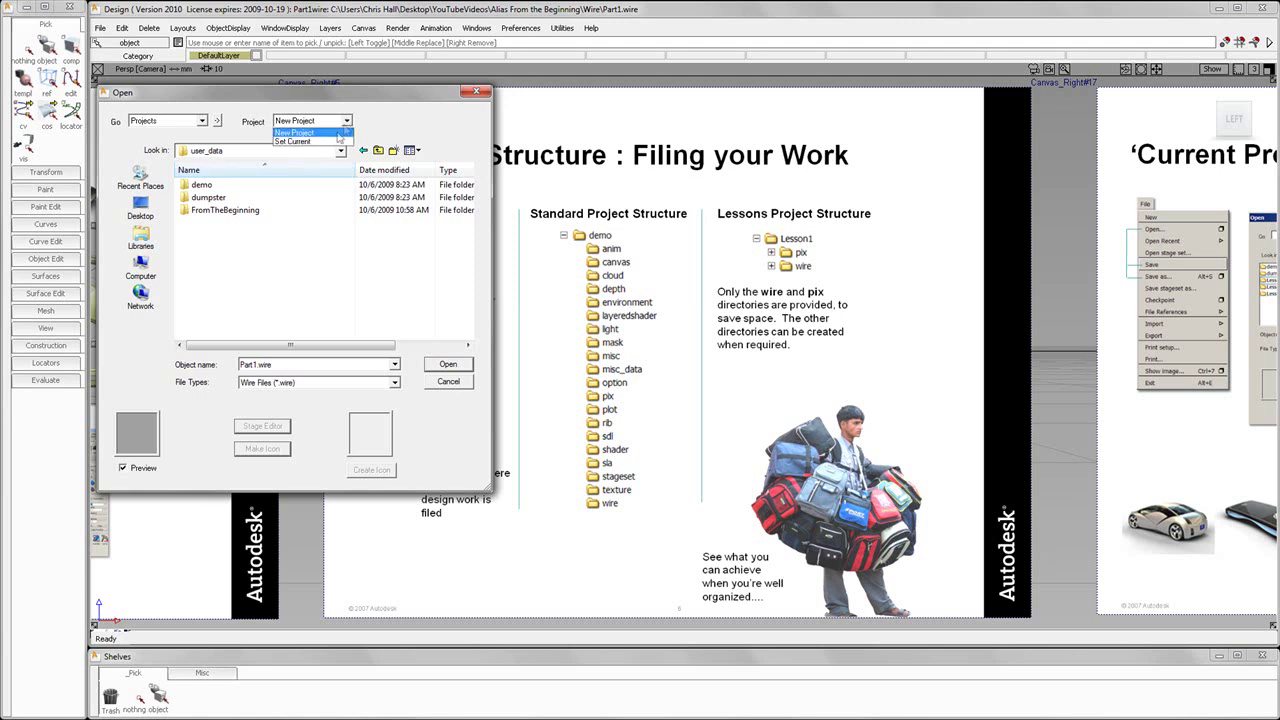
click(258, 216)
click(258, 216)
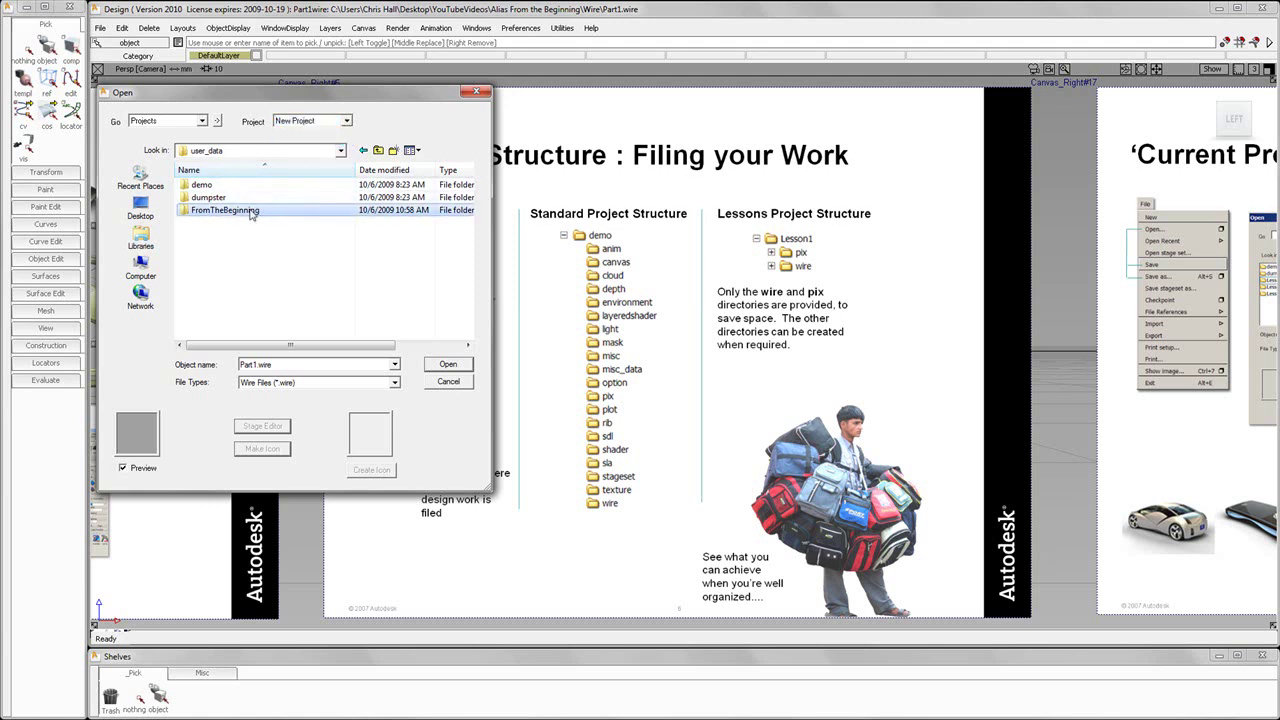
double_click(258, 214)
Set FromTheBeginning as the current project, confirm its wire folder, and cancel the Open dialog
click(346, 121)
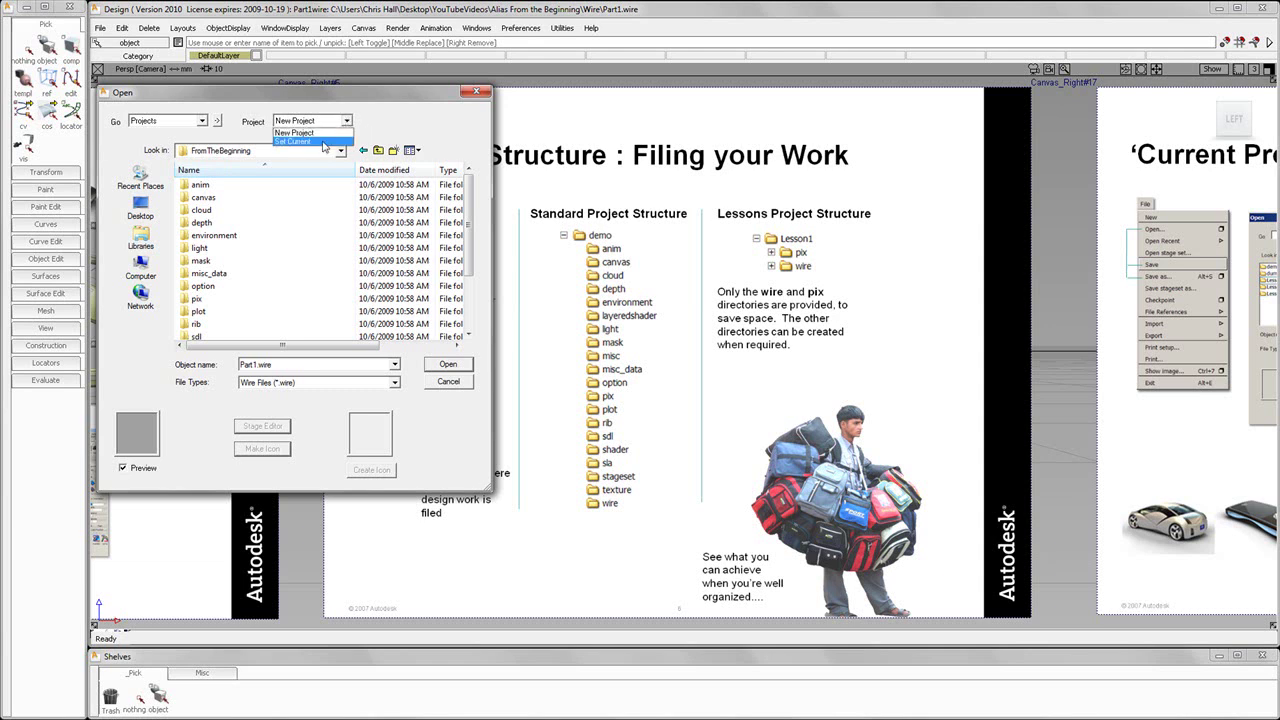
click(322, 141)
click(340, 150)
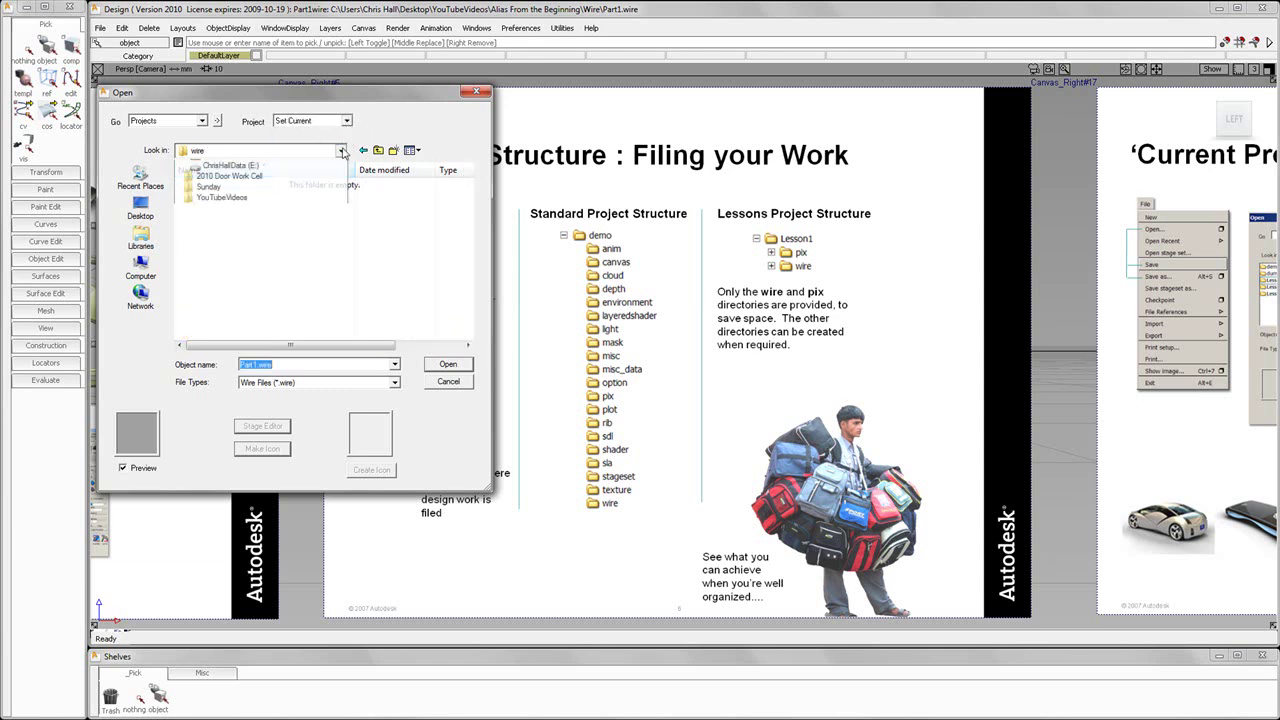
click(358, 246)
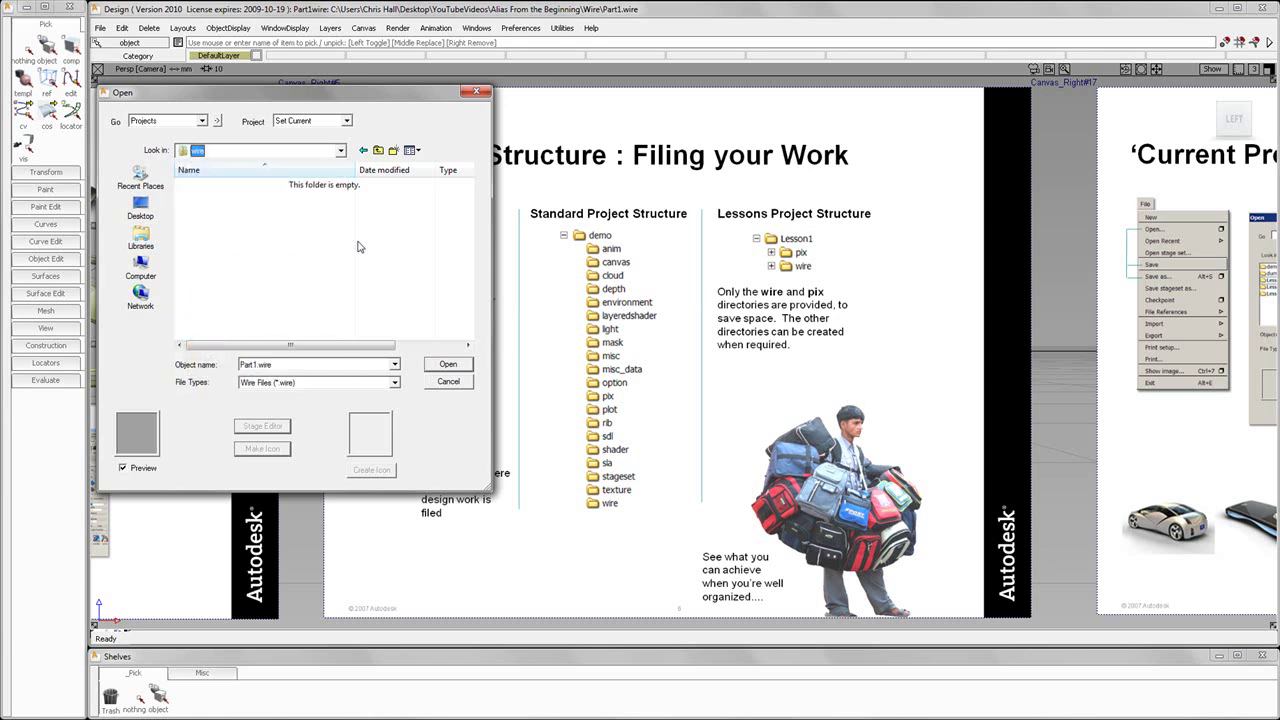
click(447, 382)
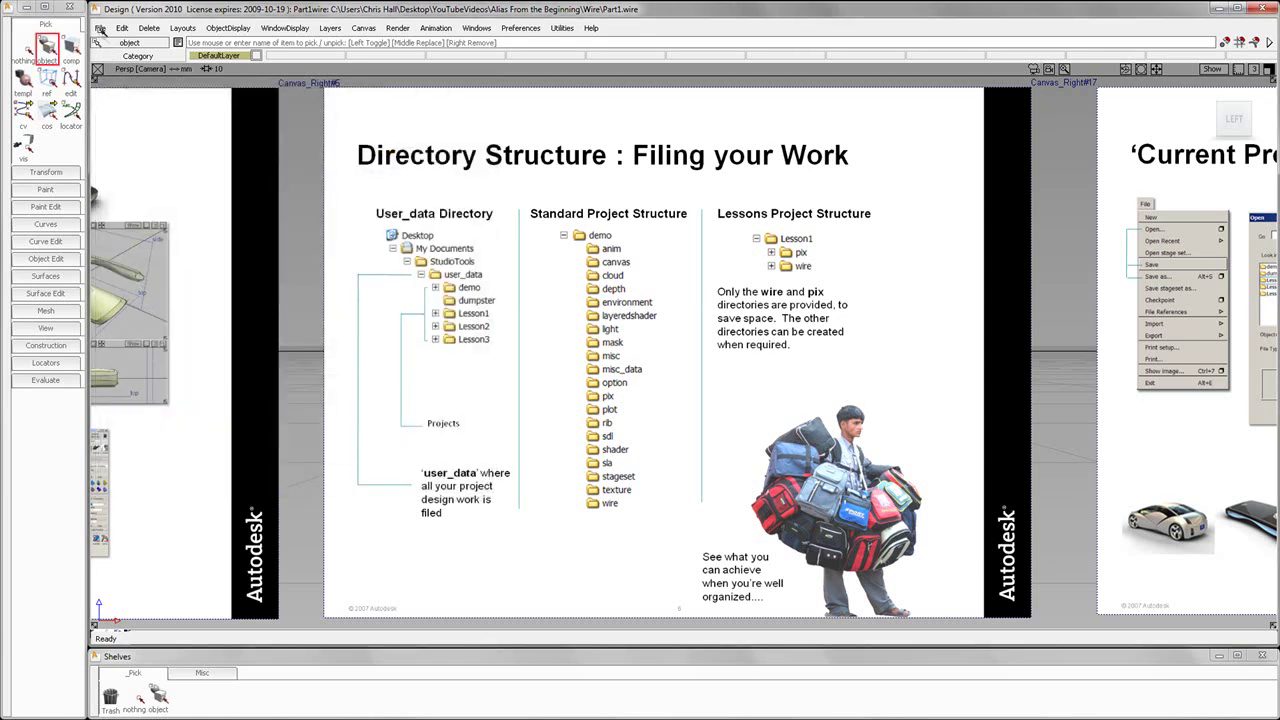
click(100, 28)
Save Part1 with Save As into Projects > FromTheBeginning > wire
click(112, 114)
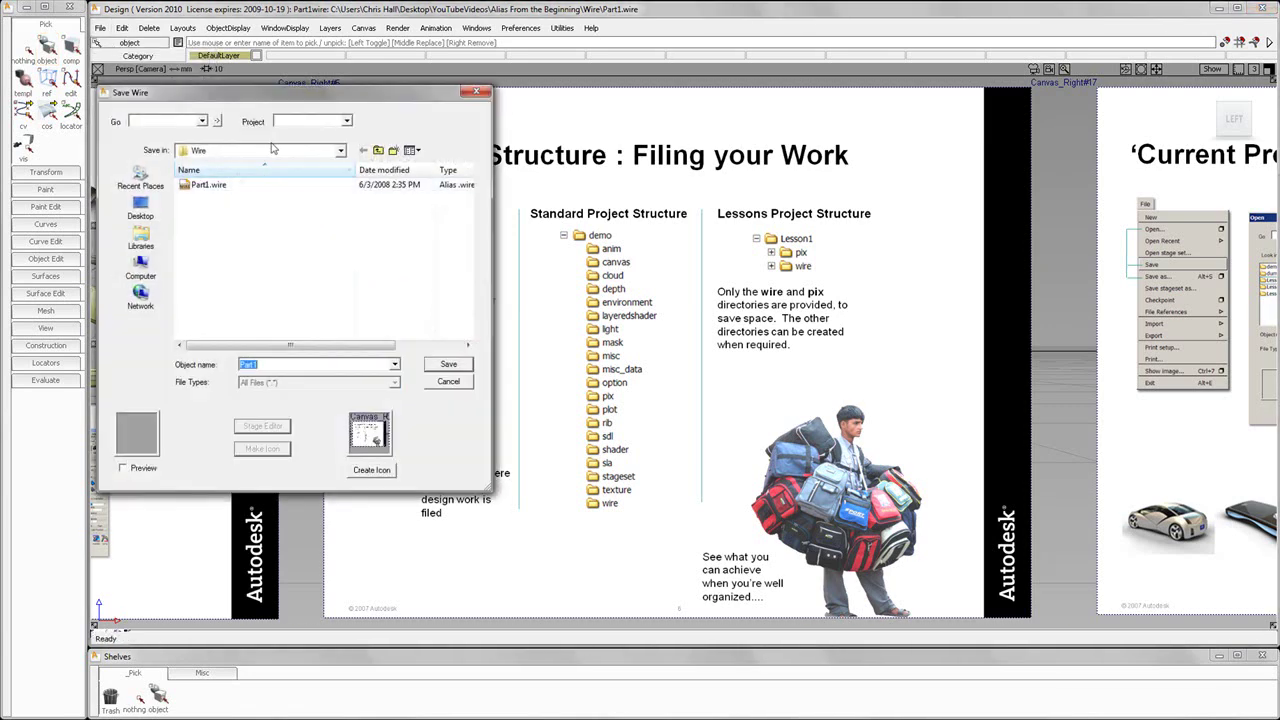
click(346, 121)
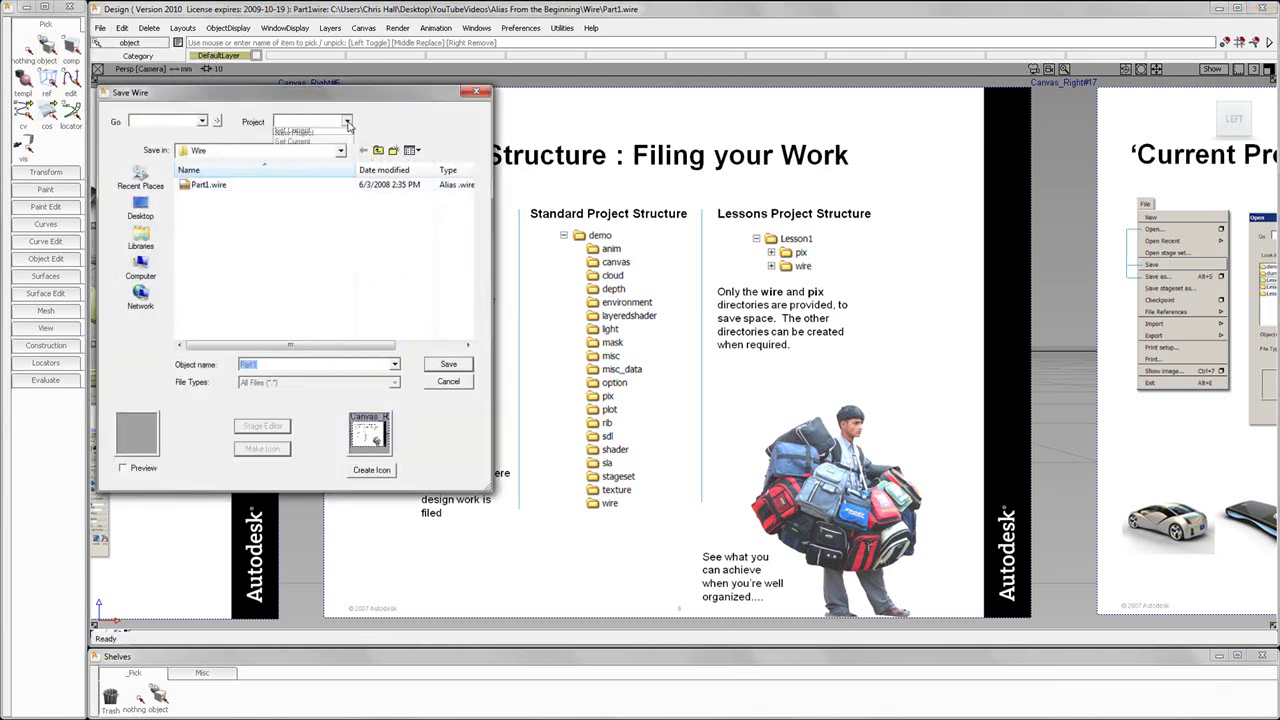
click(202, 121)
click(202, 121)
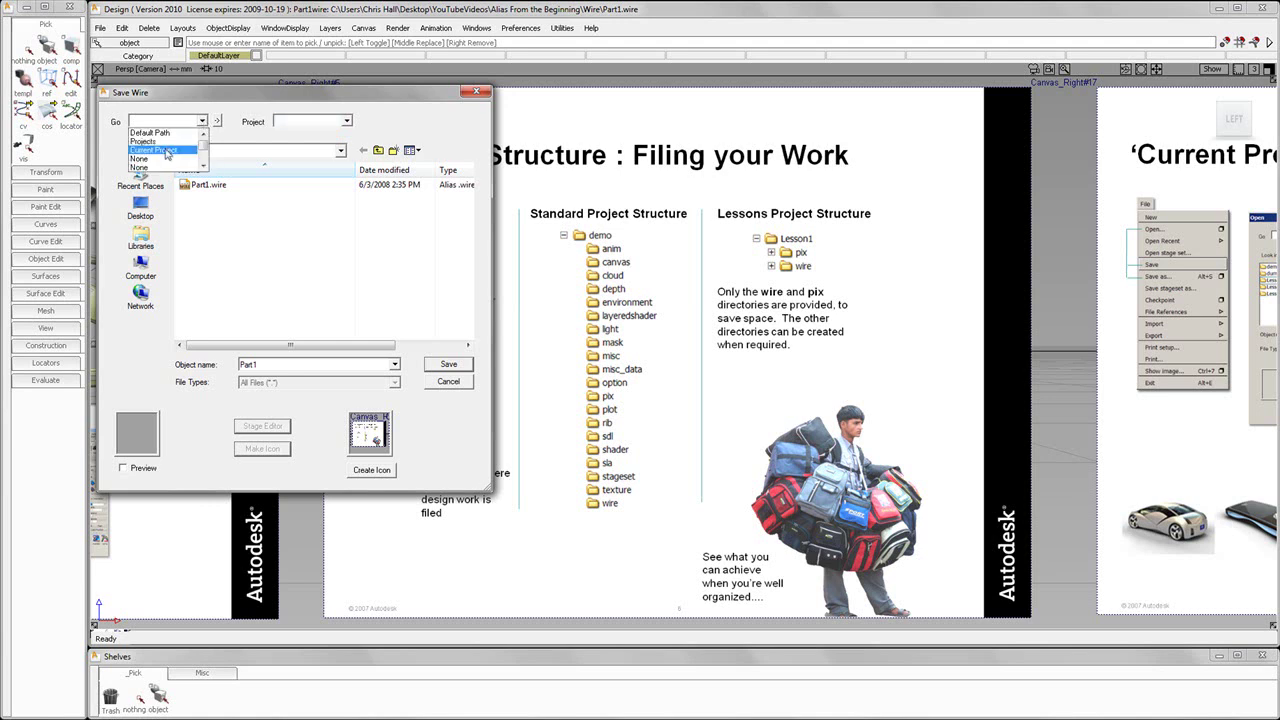
click(145, 141)
double_click(222, 211)
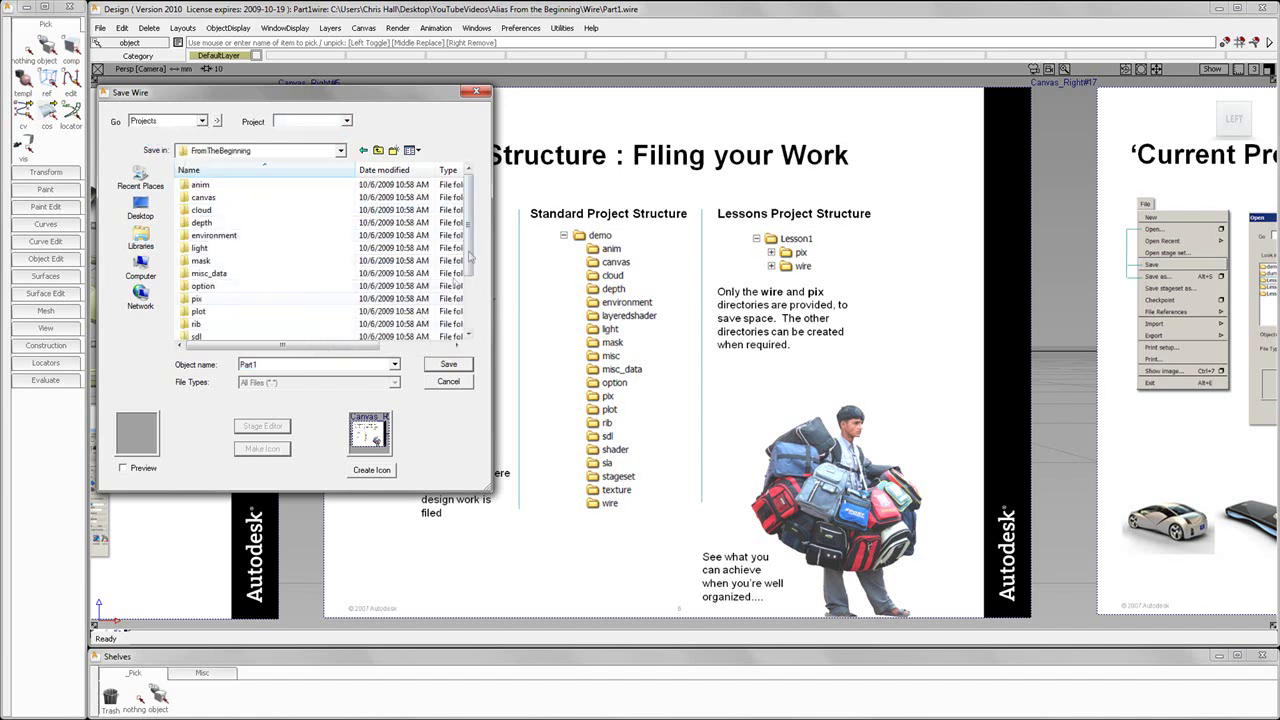
scroll(195, 318, down, 2)
double_click(199, 324)
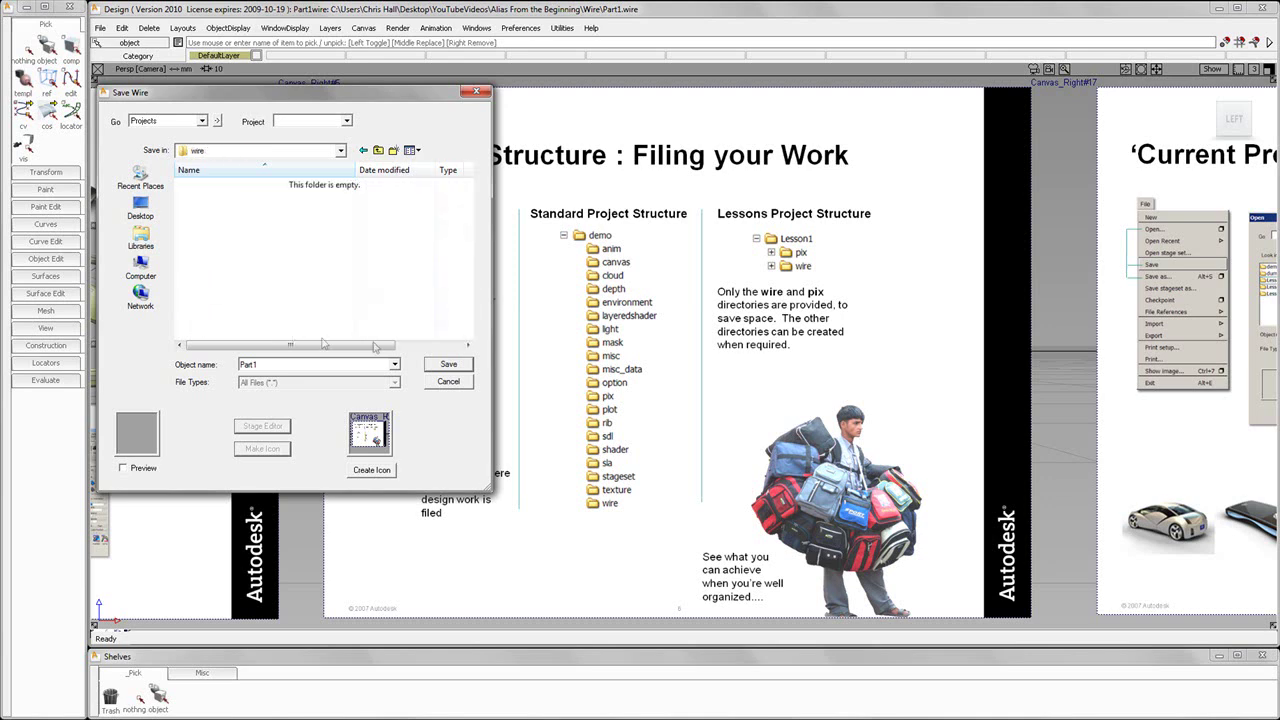
click(448, 364)
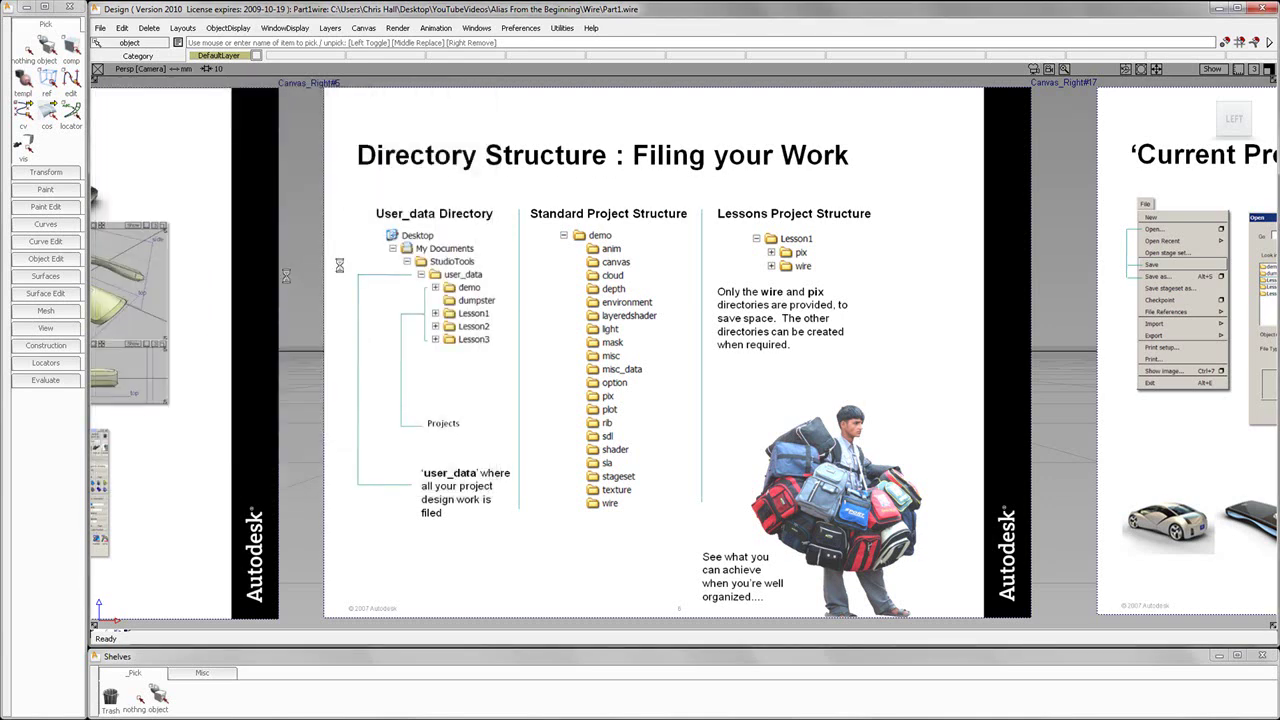
click(101, 28)
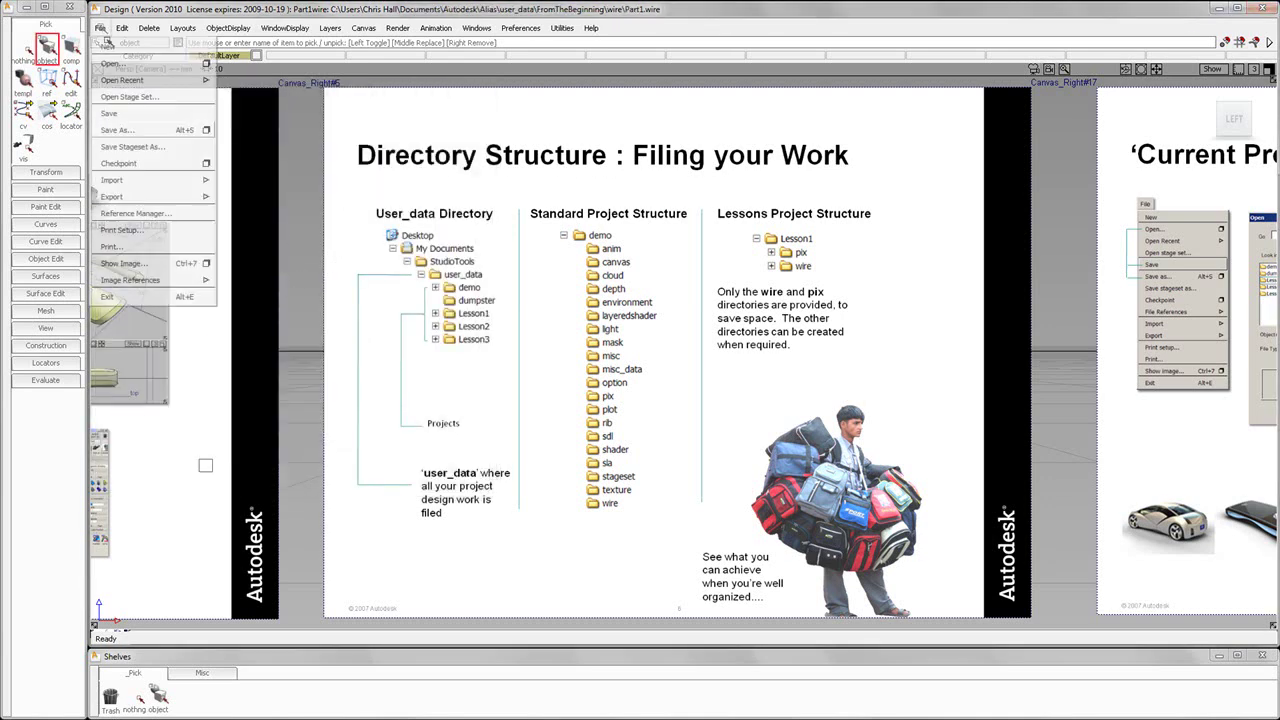
click(112, 68)
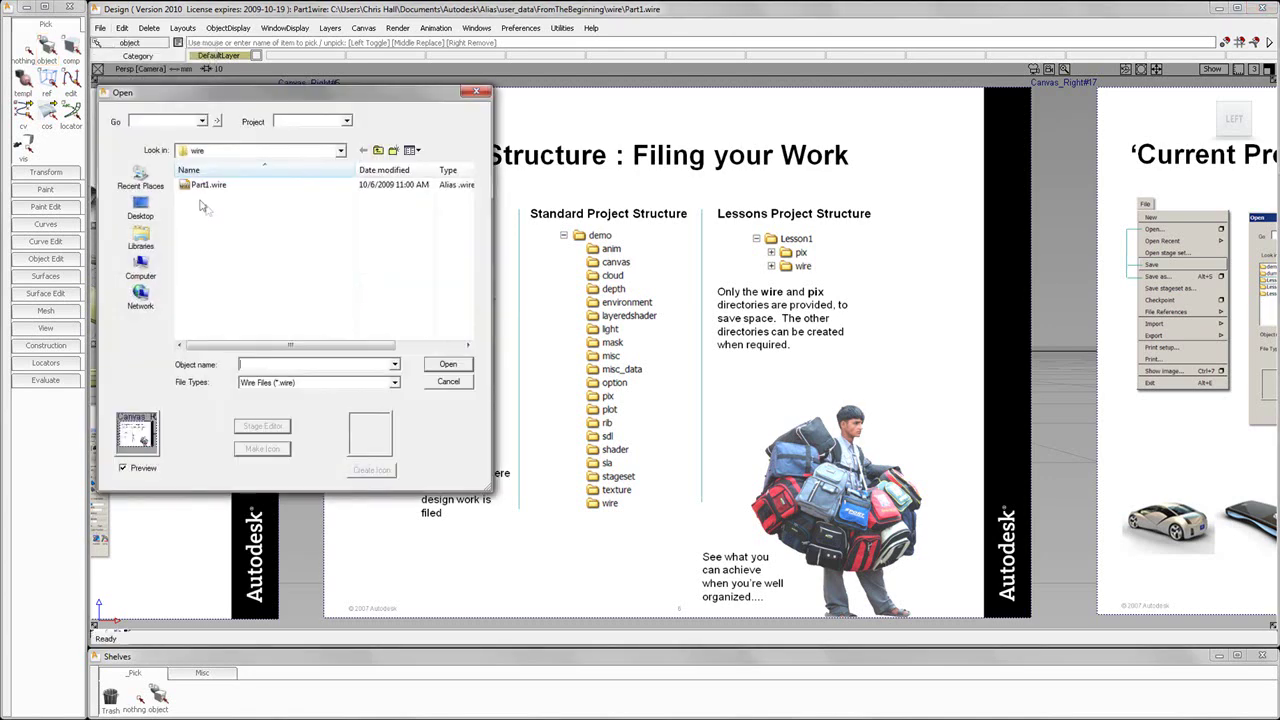
click(340, 150)
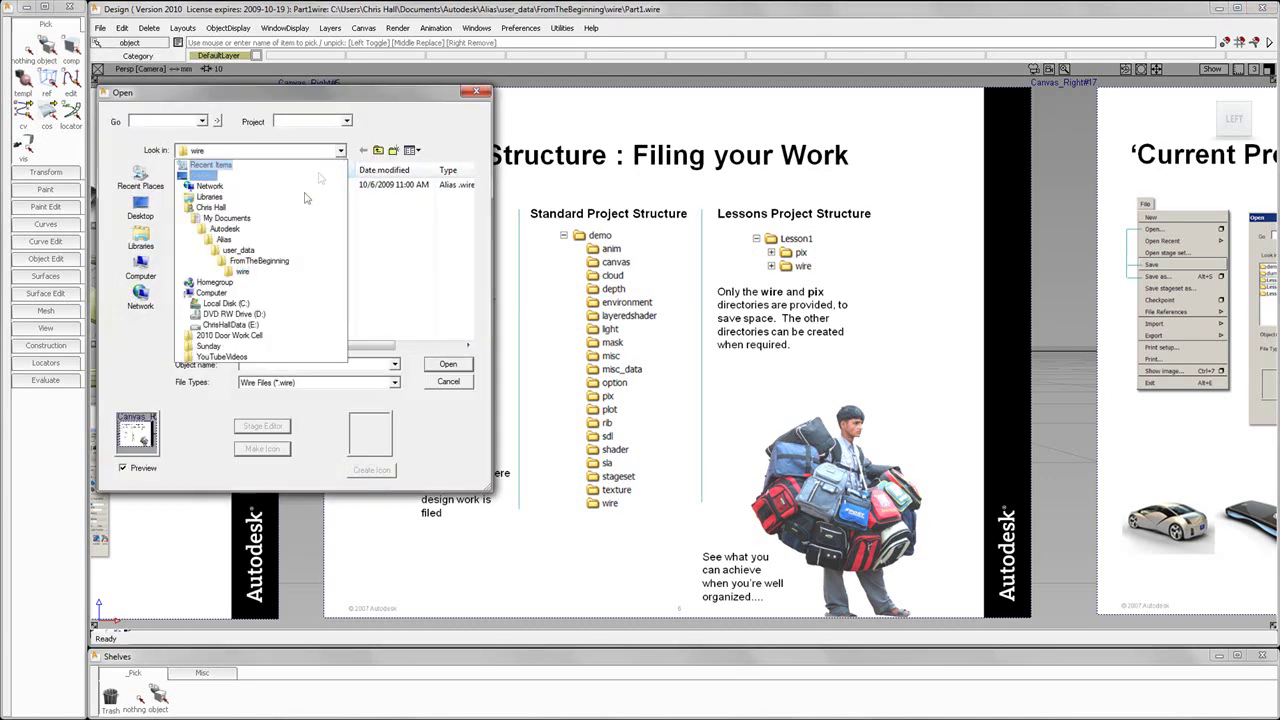
click(243, 272)
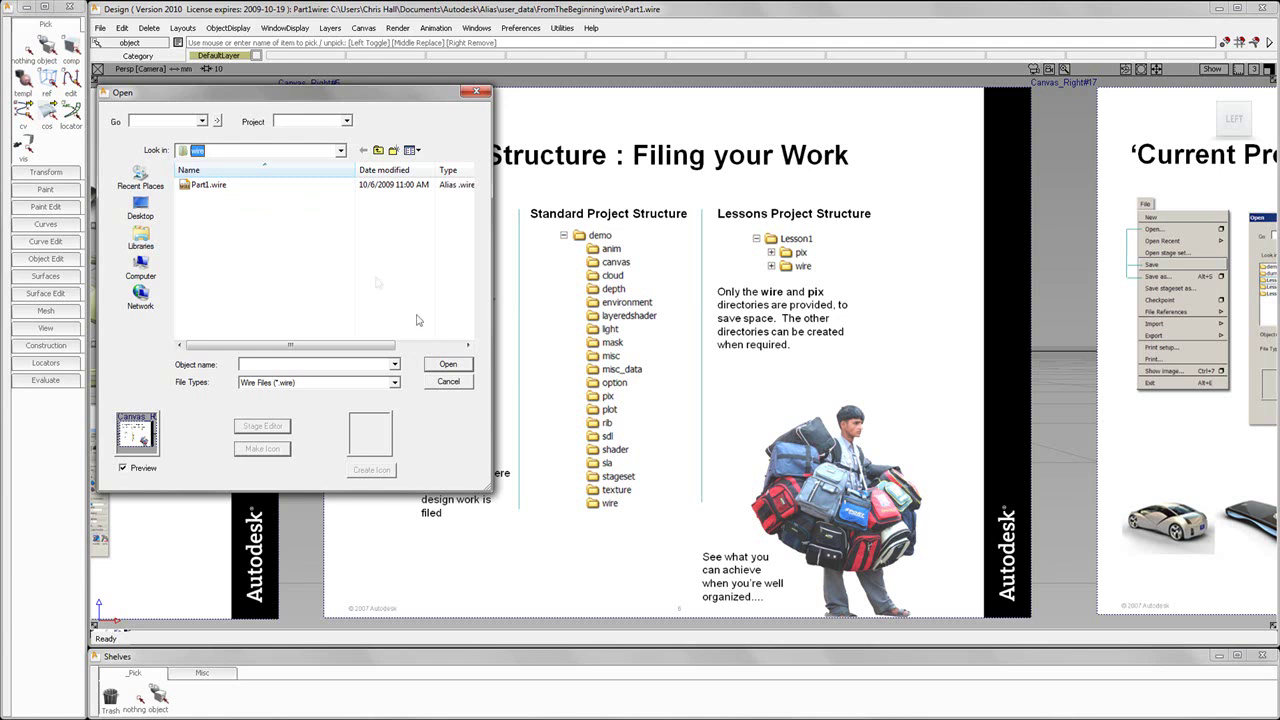
click(447, 381)
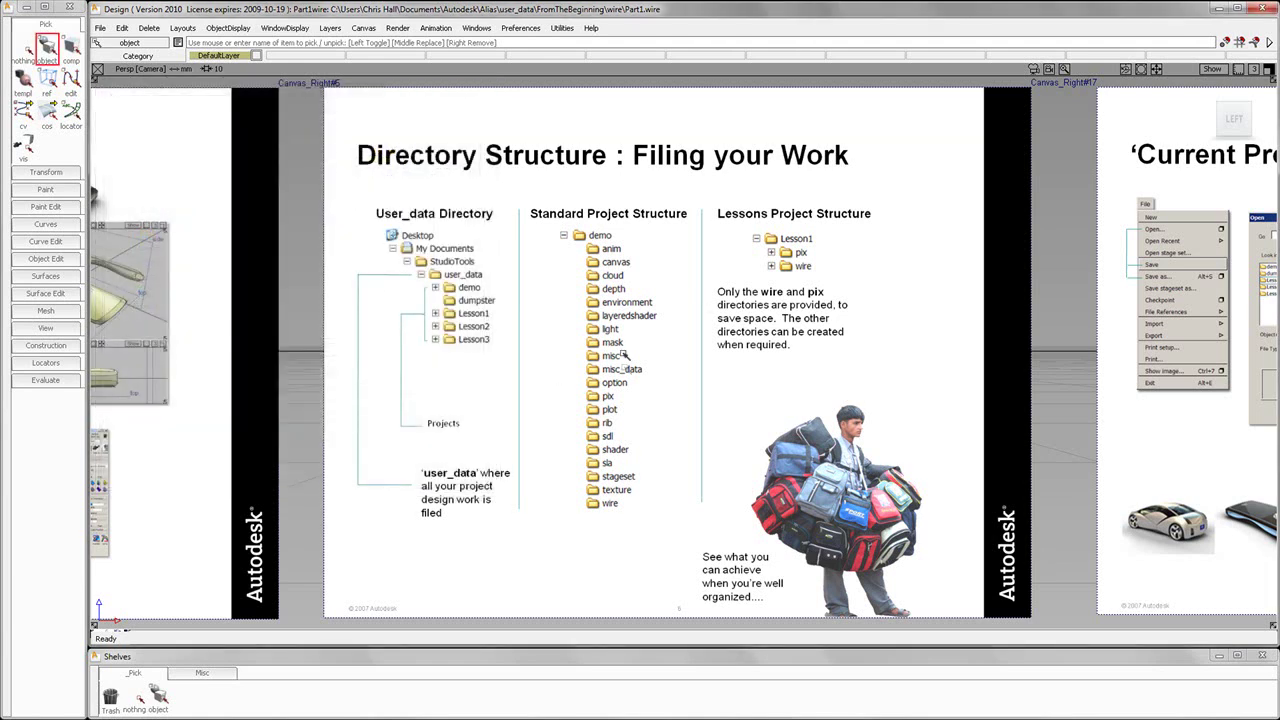